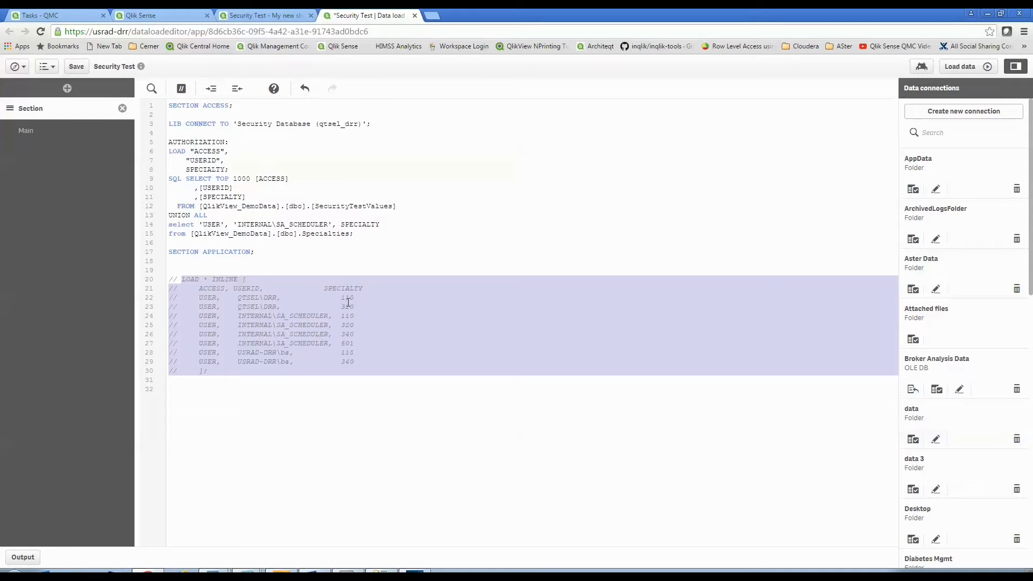
Open the Security Test sheet and inspect the bar chart of episode counts by specialty.
{"action": "left_click", "coordinate": [266, 15]}
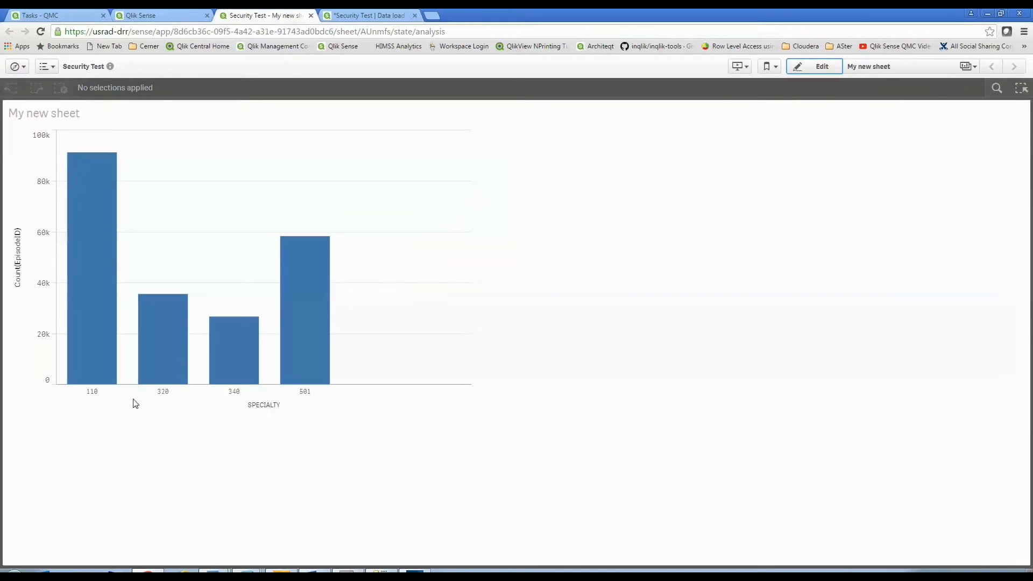
{"action": "mouse_move", "coordinate": [104, 398]}
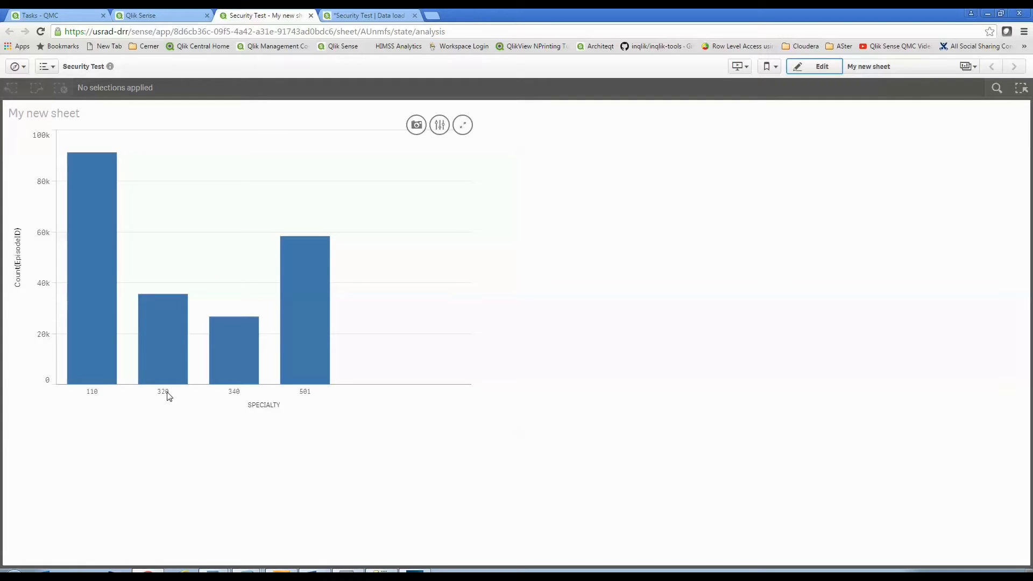
{"action": "mouse_move", "coordinate": [305, 401]}
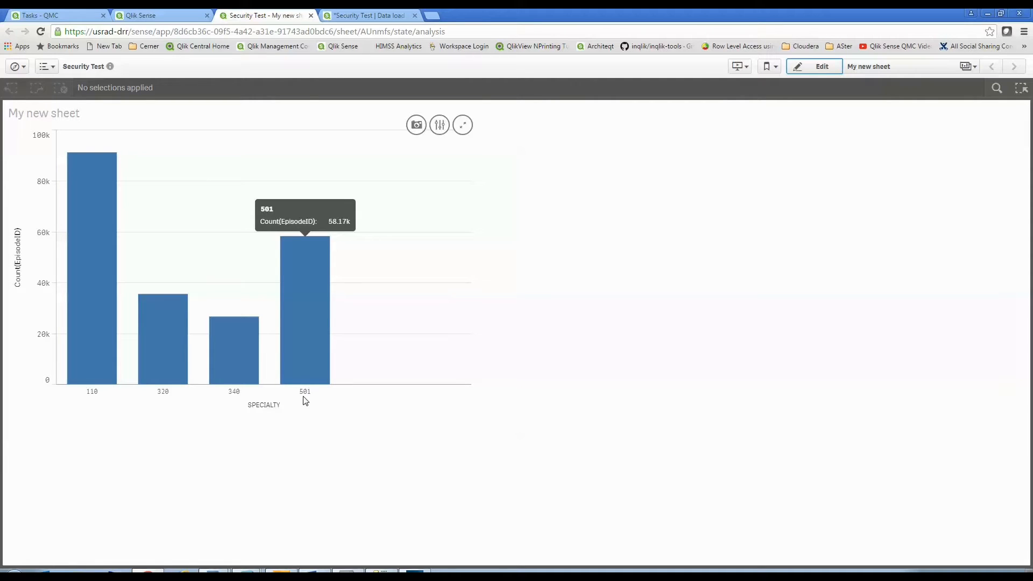
Switch to SQL Server Management Studio and run the second SELECT of the union query on its own.
{"action": "left_click", "coordinate": [387, 571]}
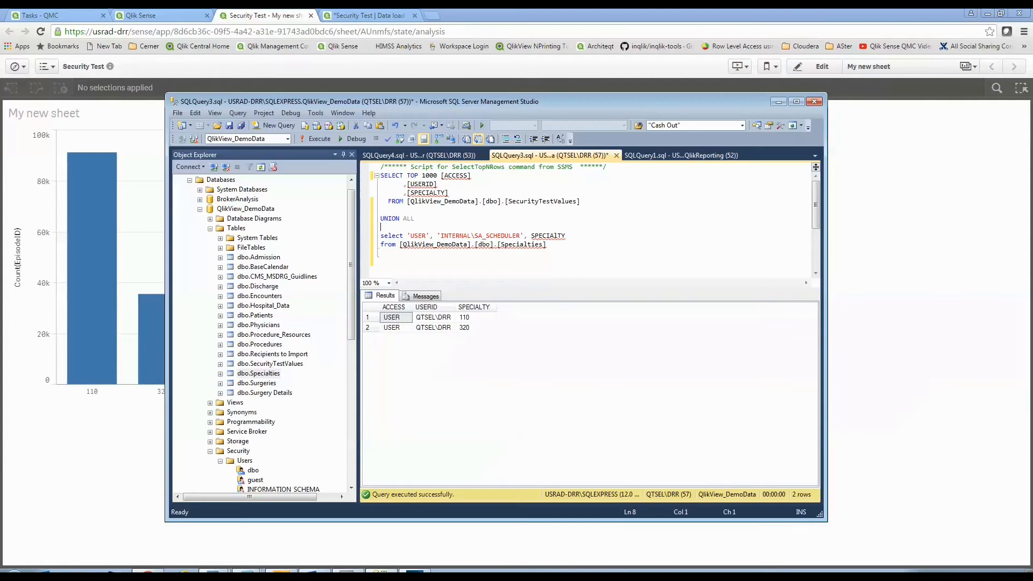
{"action": "left_click_drag", "start_coordinate": [591, 204], "coordinate": [368, 172]}
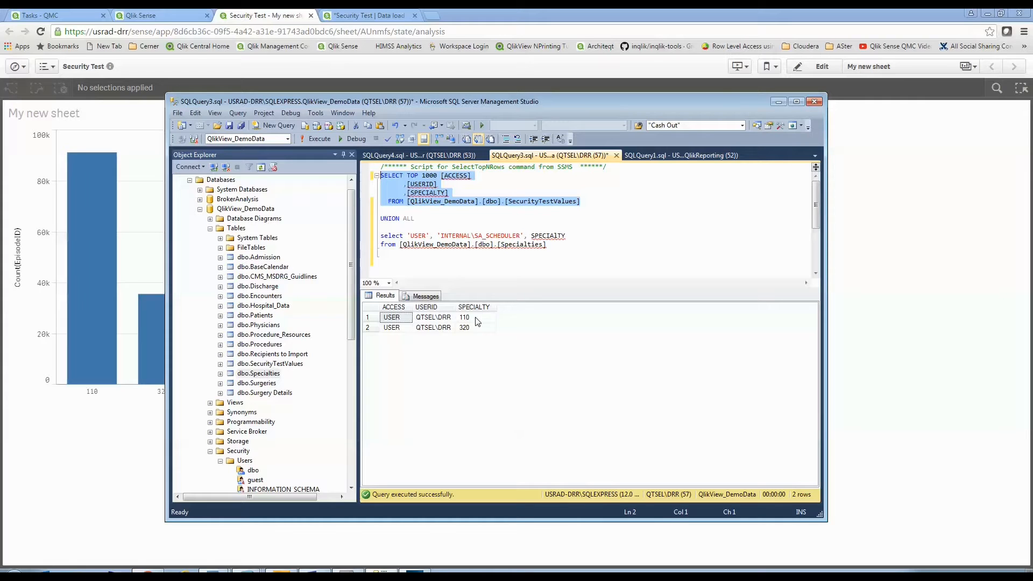
{"action": "left_click_drag", "start_coordinate": [563, 244], "coordinate": [380, 236]}
{"action": "left_click", "coordinate": [319, 138]}
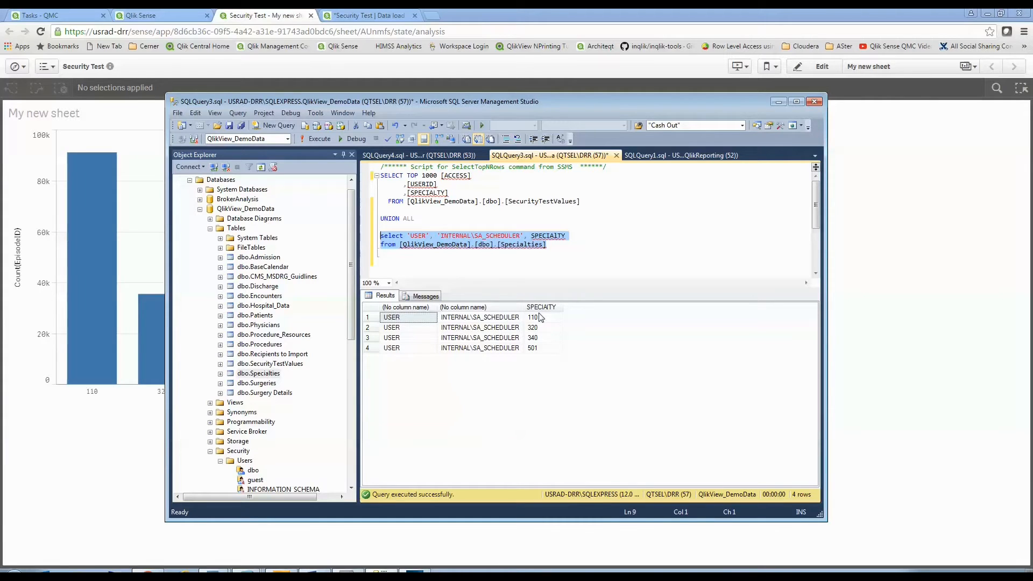
Select the entire union query on the security and specialty tables and execute it.
{"action": "left_click", "coordinate": [549, 244]}
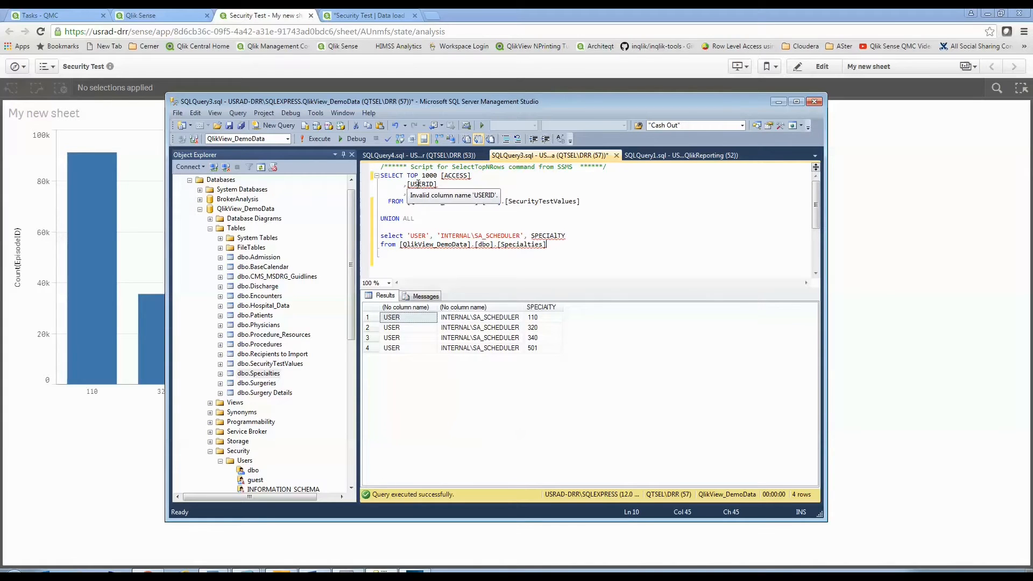
{"action": "left_click_drag", "start_coordinate": [557, 245], "coordinate": [380, 175]}
{"action": "key", "text": "F5"}
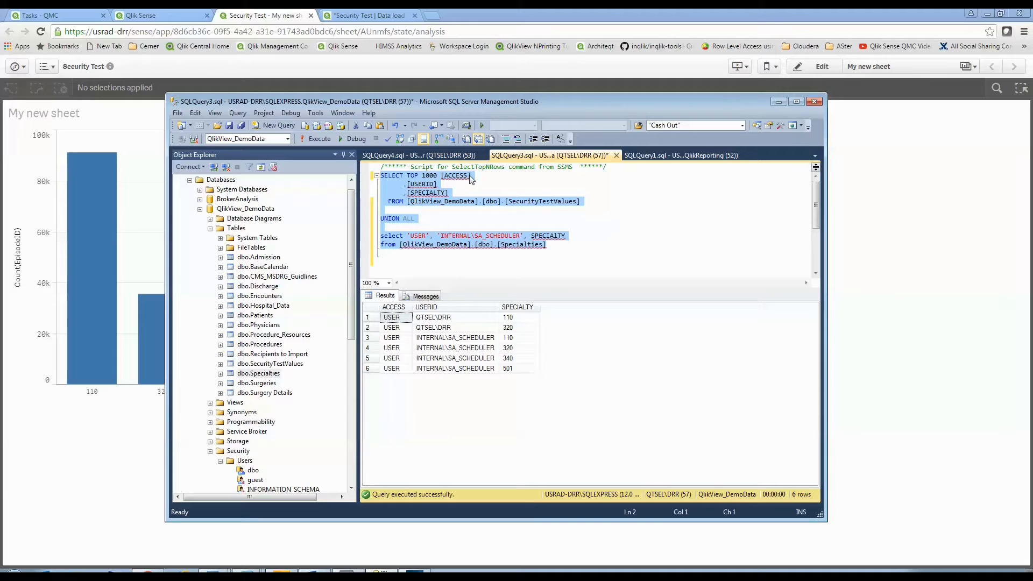
{"action": "mouse_move", "coordinate": [454, 179]}
Return to the data load editor and delete the TOP 1000 limit from the SQL SELECT statement.
{"action": "left_click", "coordinate": [349, 15]}
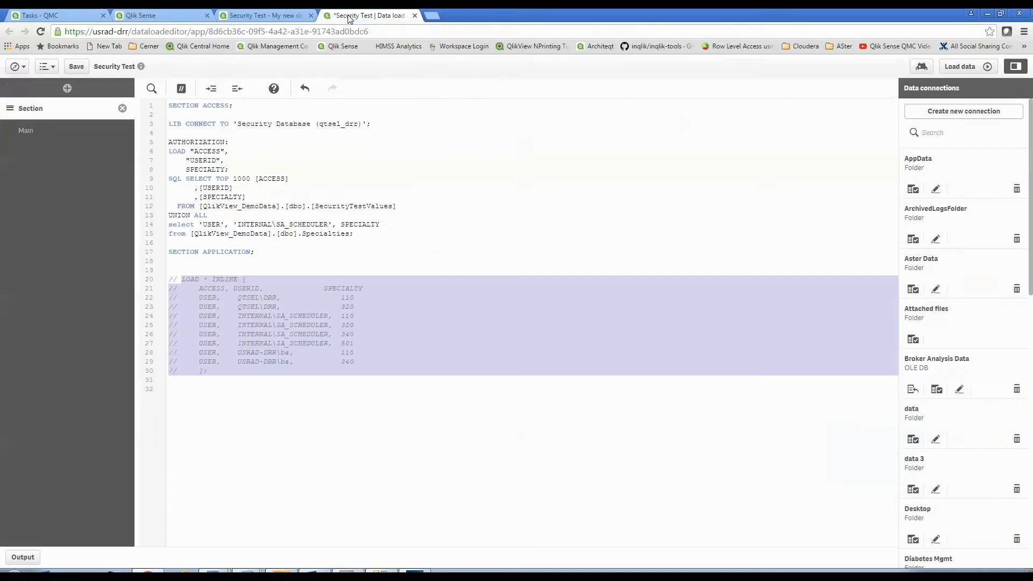
{"action": "left_click", "coordinate": [234, 142]}
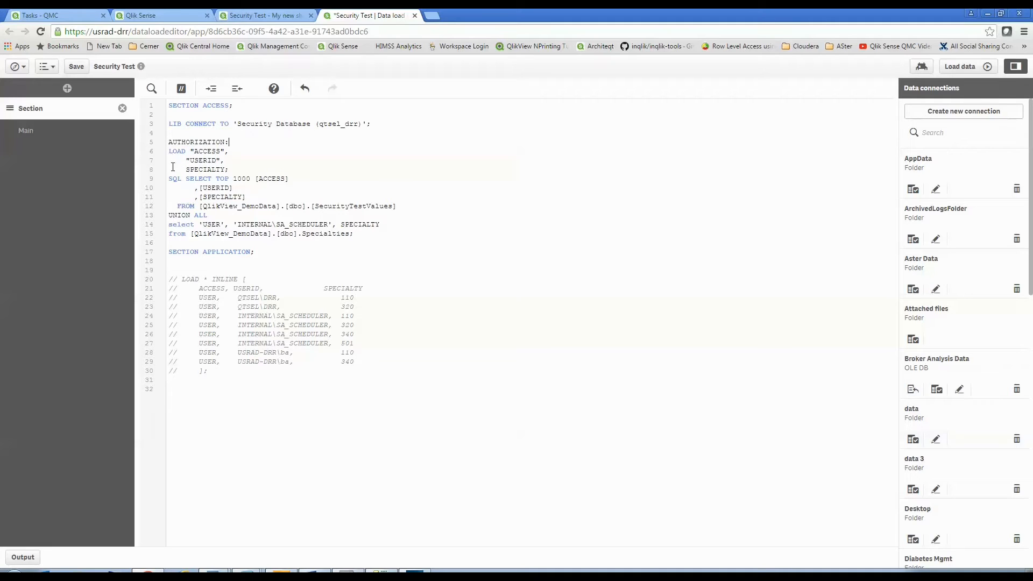
{"action": "left_click_drag", "start_coordinate": [169, 178], "coordinate": [387, 234]}
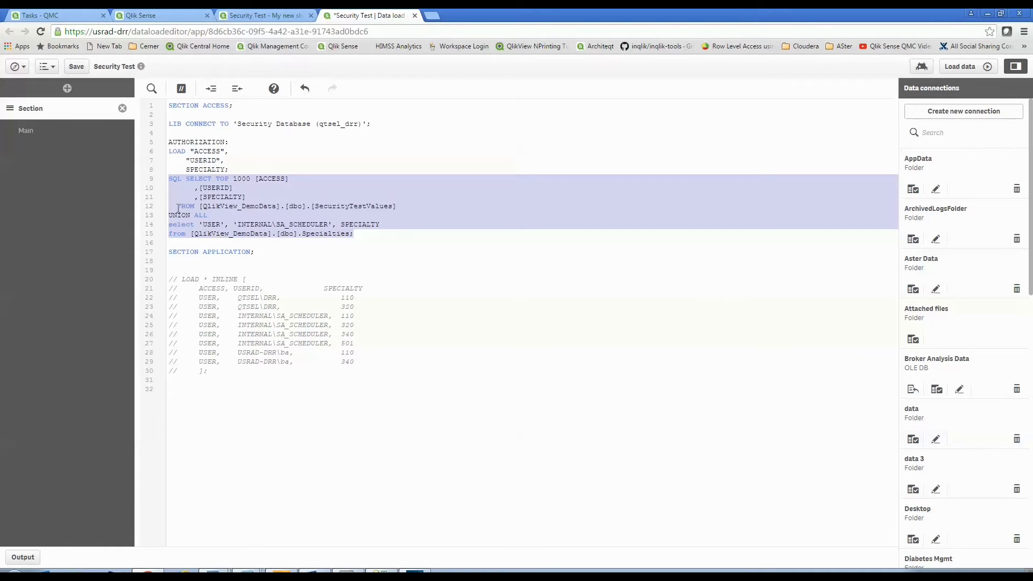
{"action": "left_click", "coordinate": [229, 178]}
{"action": "key", "text": "BackSpace"}
{"action": "key", "text": "BackSpace"}
{"action": "key", "text": "BackSpace"}
{"action": "key", "text": "BackSpace"}
{"action": "key", "text": "BackSpace"}
{"action": "key", "text": "BackSpace"}
{"action": "key", "text": "BackSpace"}
{"action": "key", "text": "BackSpace"}
{"action": "key", "text": "Delete"}
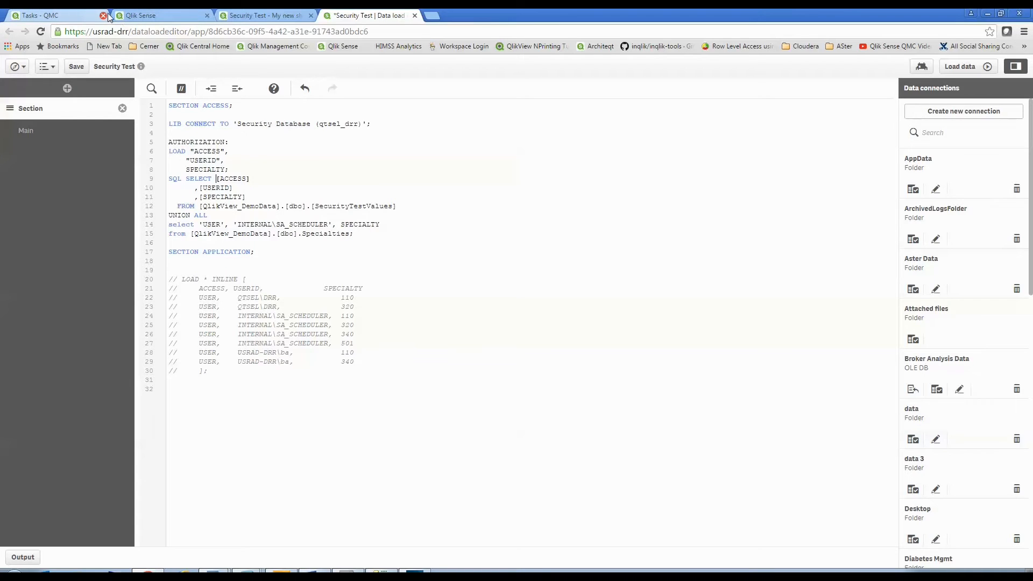
In the QMC tasks list, start the manual reload task for Security Test(5) and refresh the page.
{"action": "left_click", "coordinate": [82, 16]}
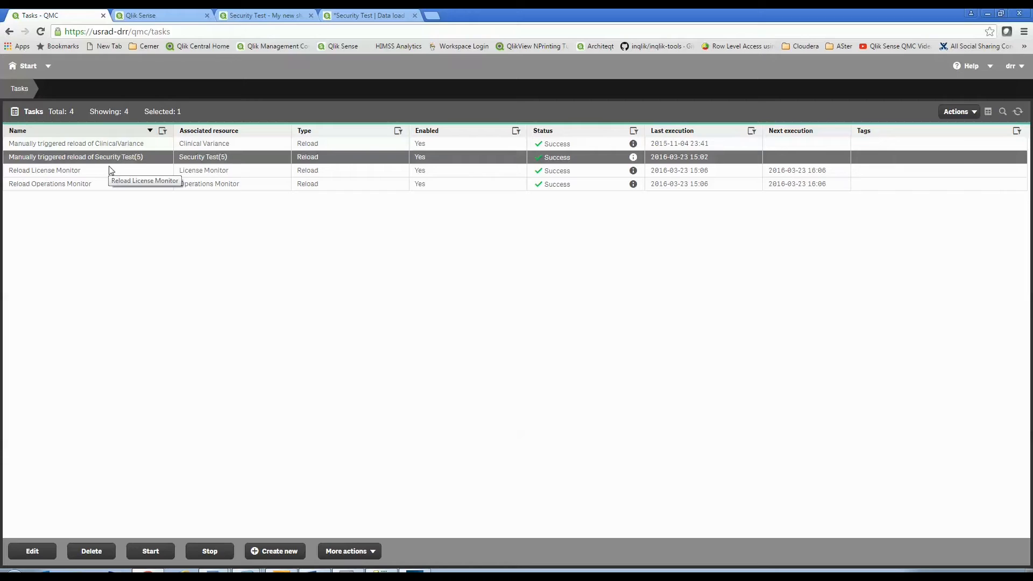
{"action": "left_click", "coordinate": [155, 552]}
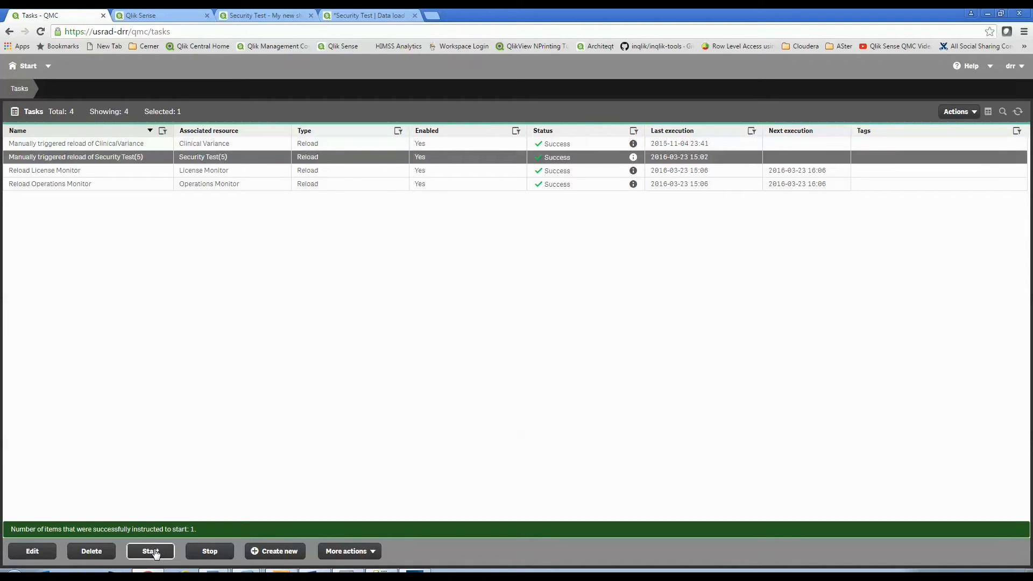
{"action": "left_click", "coordinate": [41, 32]}
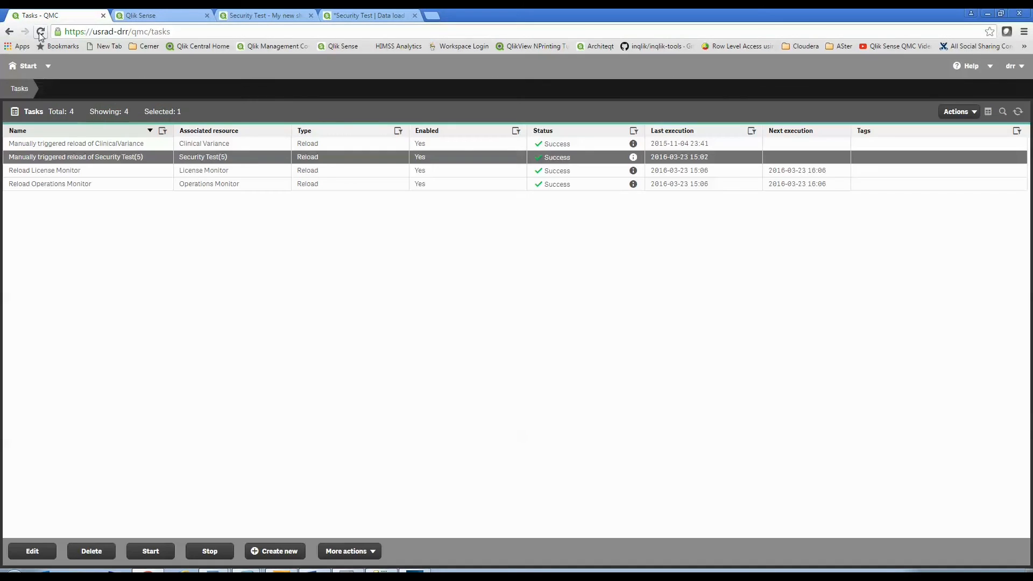
{"action": "left_click", "coordinate": [41, 31]}
{"action": "left_click", "coordinate": [41, 32]}
Open the Security Test(5) app from the Everyone stream, view My new sheet, and close that tab.
{"action": "left_click", "coordinate": [144, 16]}
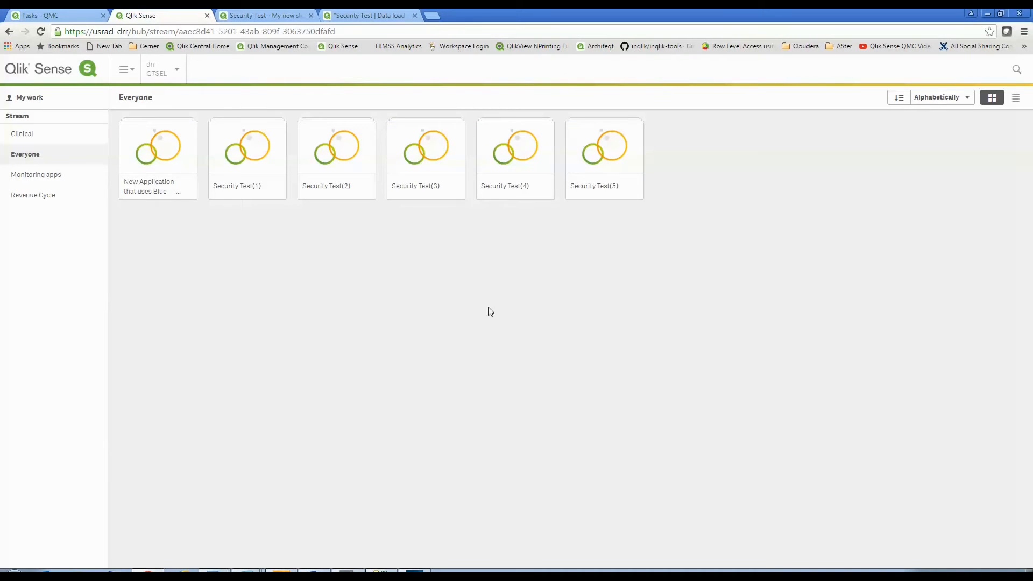
{"action": "left_click", "coordinate": [607, 146]}
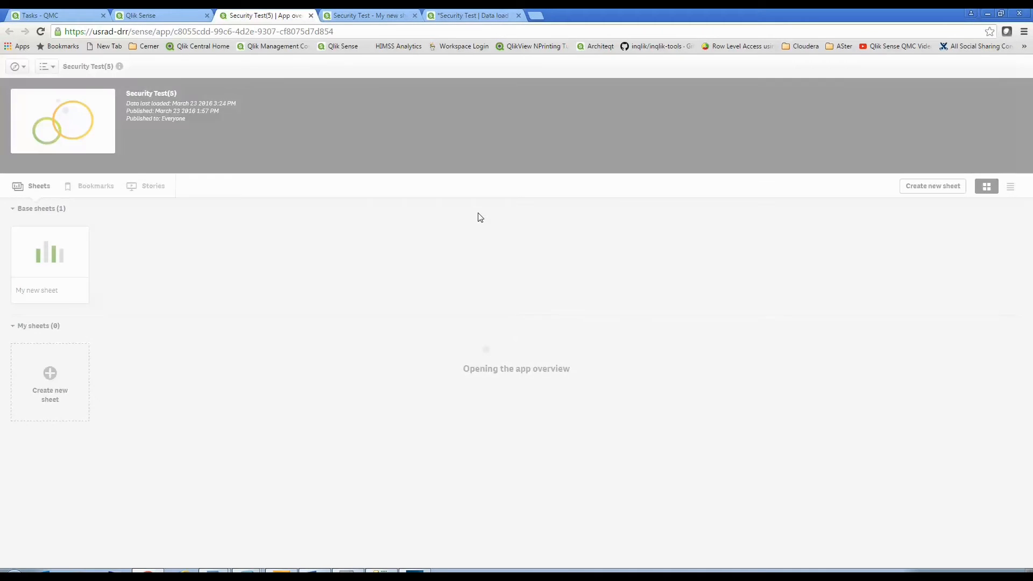
{"action": "left_click", "coordinate": [48, 237]}
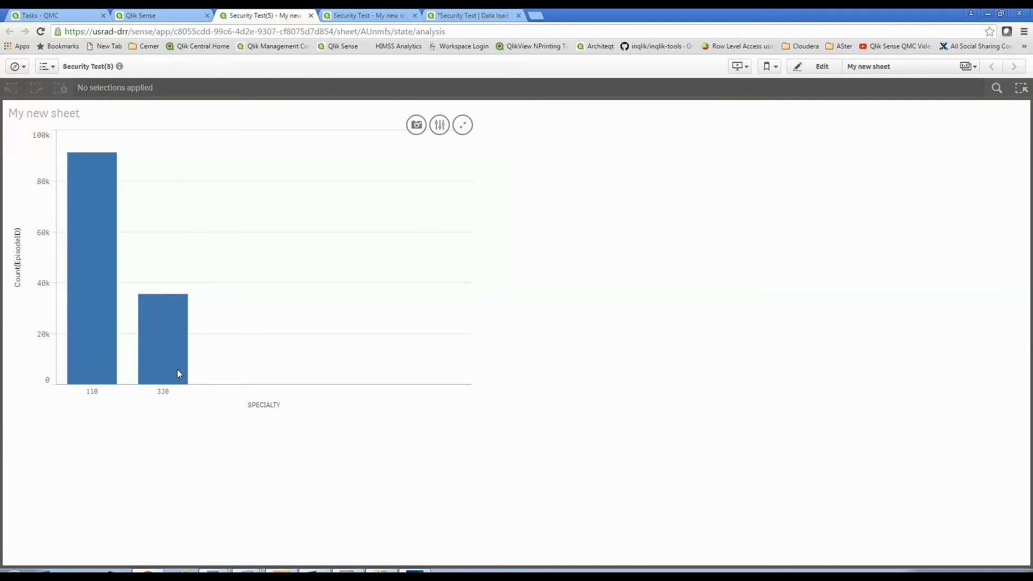
{"action": "left_click", "coordinate": [311, 15]}
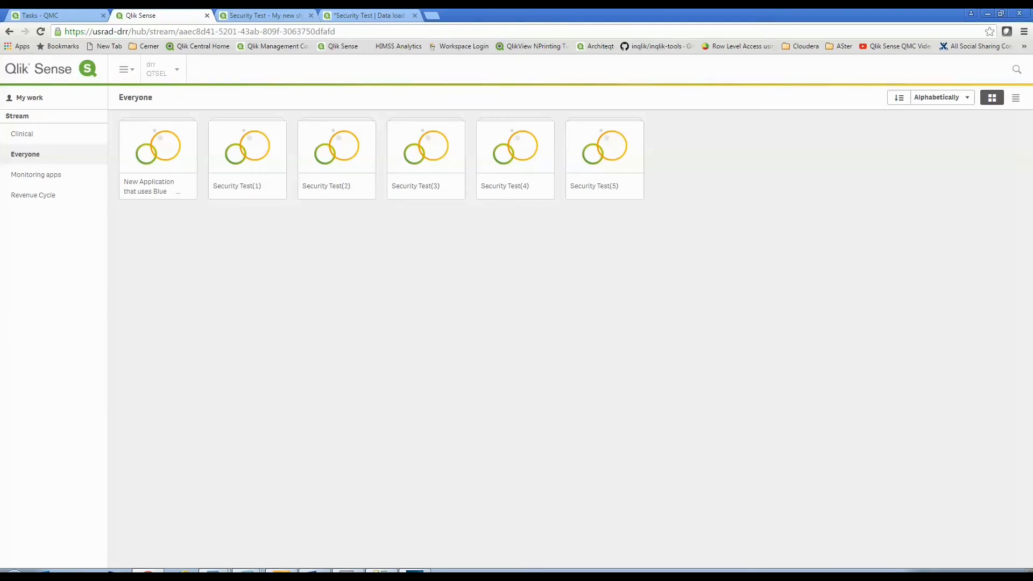
Open dbo.SecurityTestValues for row editing in SQL Server Management Studio.
{"action": "left_click", "coordinate": [391, 570]}
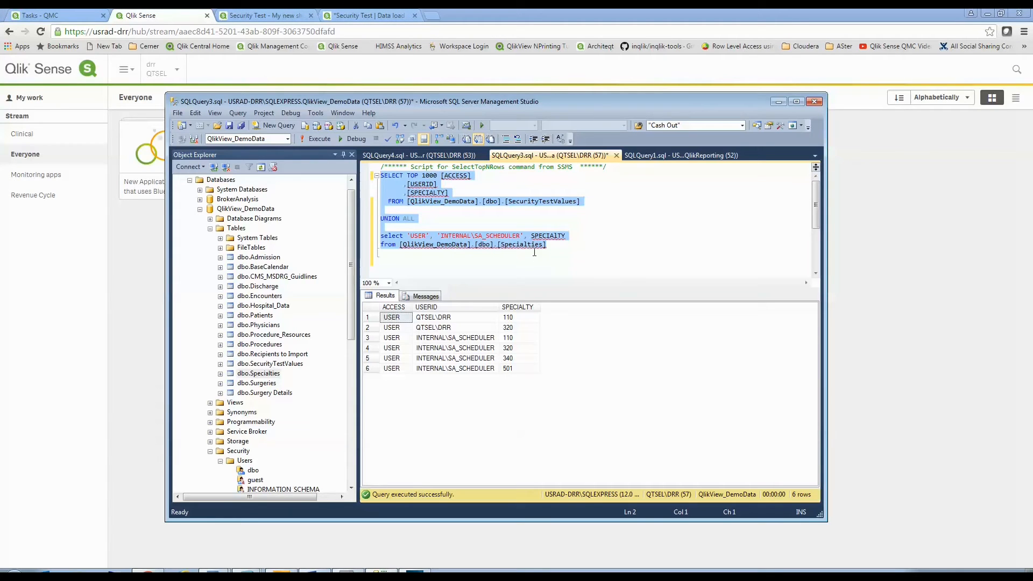
{"action": "left_click", "coordinate": [279, 366]}
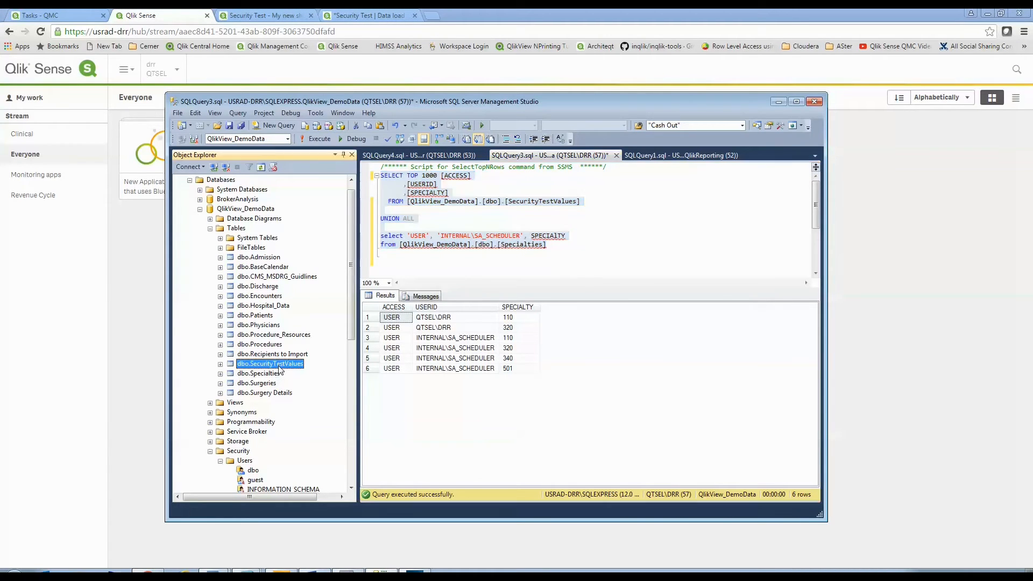
{"action": "right_click", "coordinate": [278, 365]}
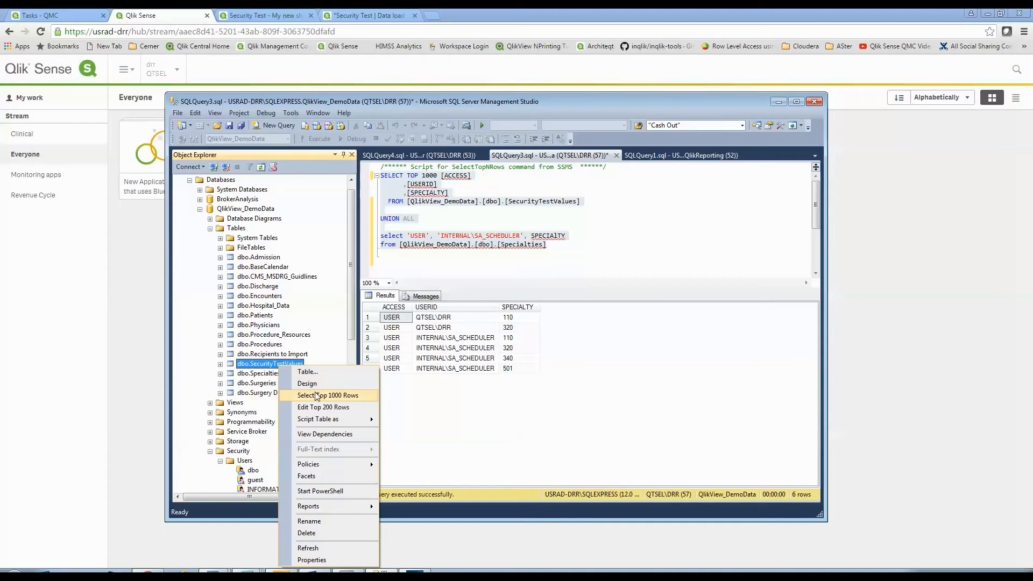
{"action": "left_click", "coordinate": [323, 407]}
Add a new row with ACCESS USER, the user's domain account ID, and SPECIALTY 501.
{"action": "left_click", "coordinate": [405, 209]}
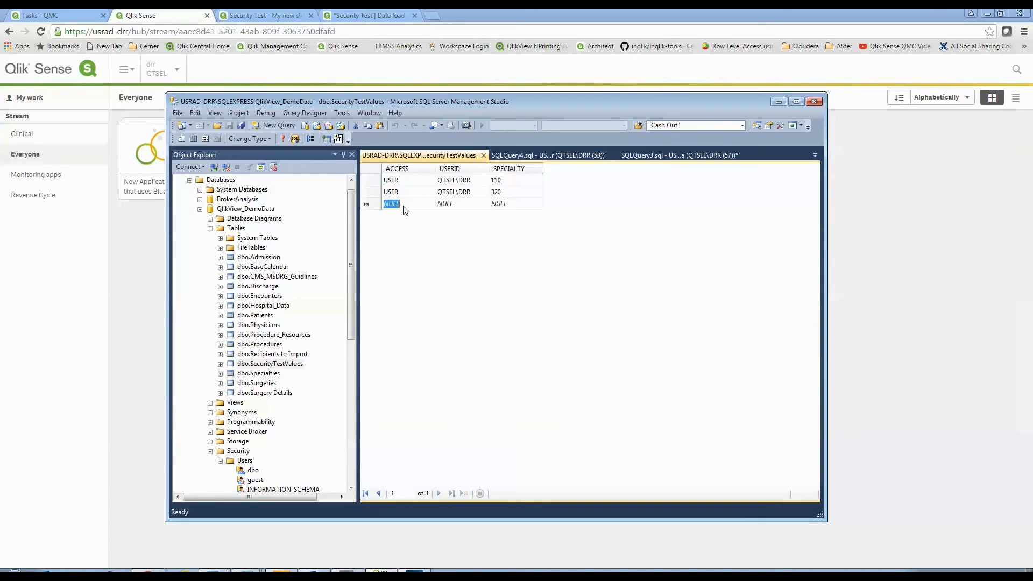
{"action": "type", "text": "USER"}
{"action": "key", "text": "Tab"}
{"action": "type", "text": "QTSEQ"}
{"action": "key", "text": "BackSpace"}
{"action": "type", "text": "L"}
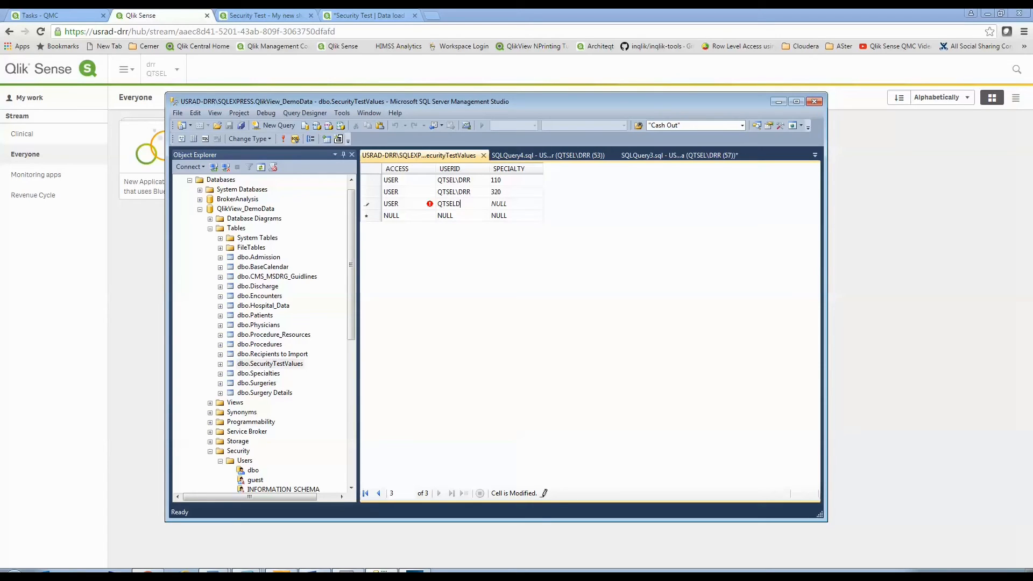
{"action": "type", "text": "\\DRR"}
{"action": "key", "text": "Tab"}
{"action": "left_click", "coordinate": [512, 194]}
Re-run the union query to check the security table rows.
{"action": "left_click", "coordinate": [664, 155]}
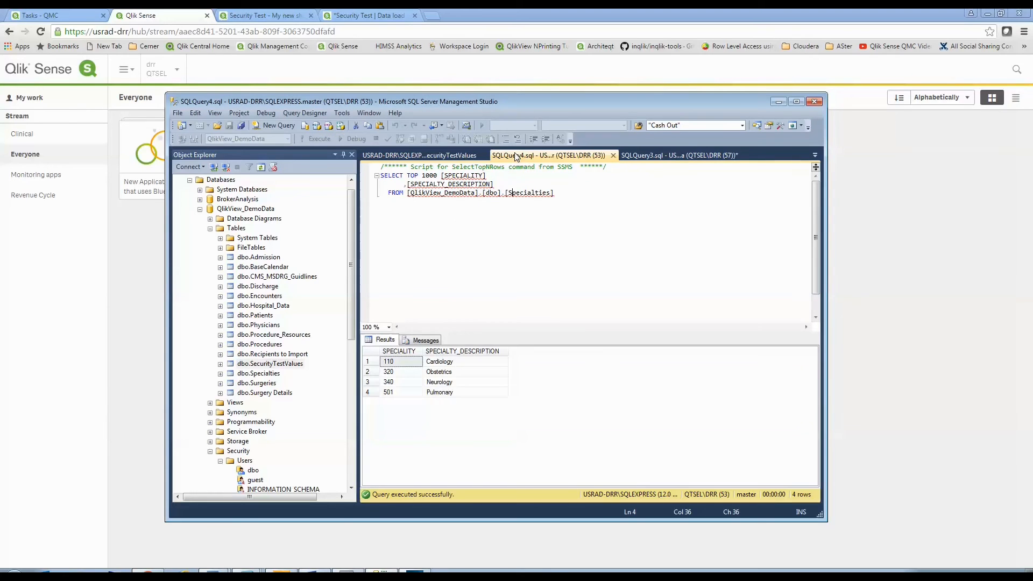
{"action": "key", "text": "F5"}
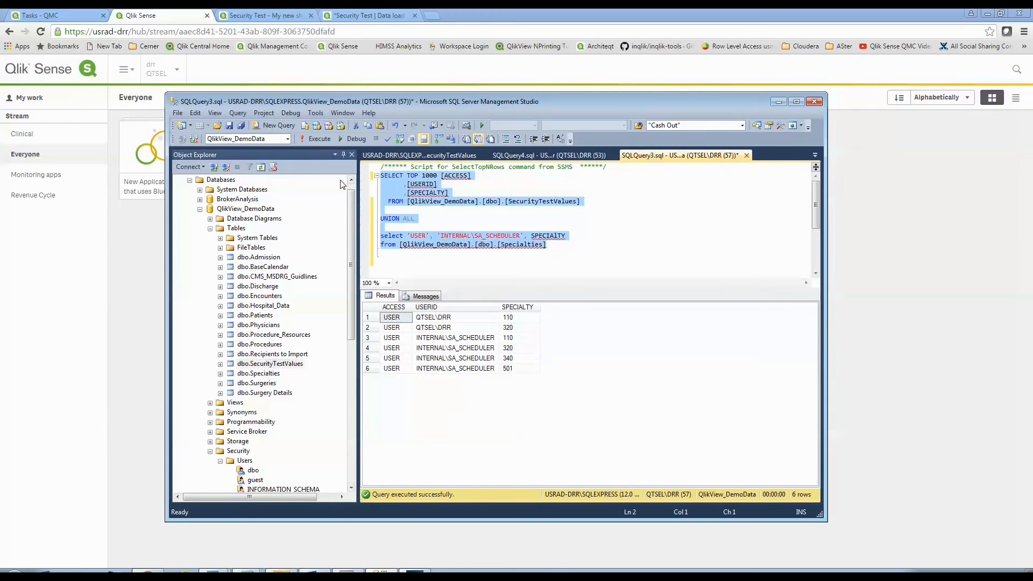
{"action": "left_click", "coordinate": [312, 140]}
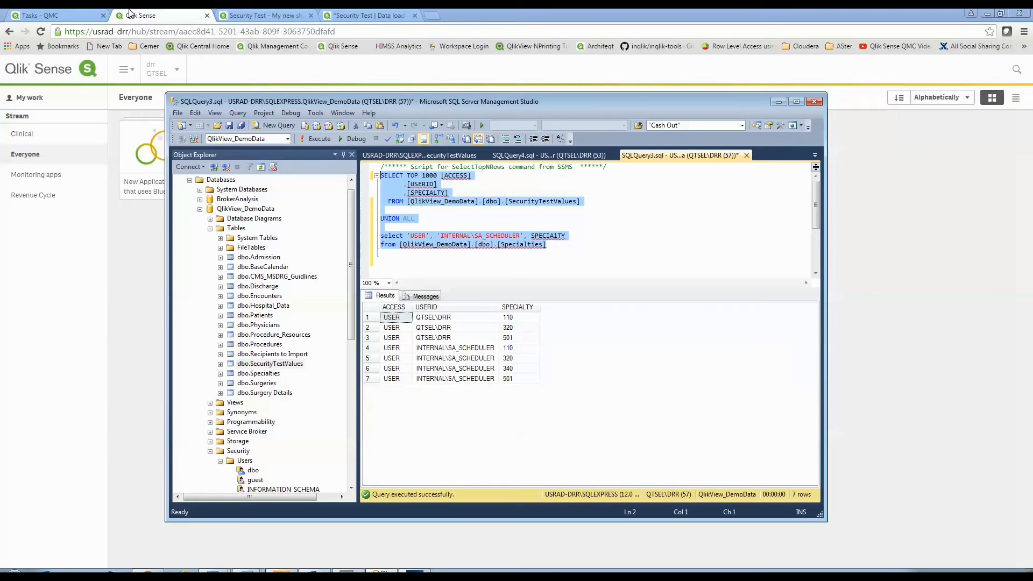
Start the Security Test(5) reload task again in the QMC and refresh the task list.
{"action": "left_click", "coordinate": [81, 16]}
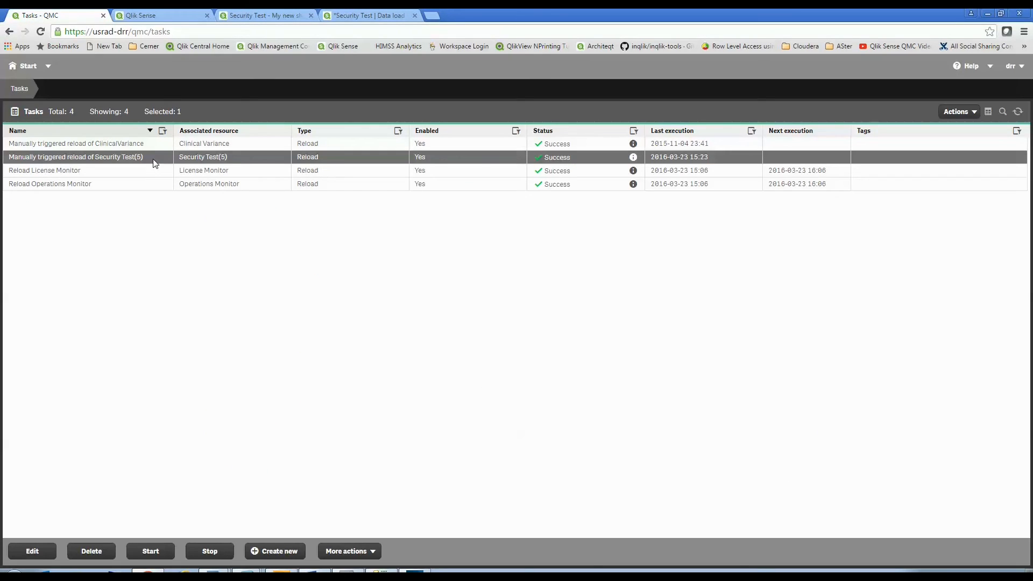
{"action": "left_click", "coordinate": [172, 556]}
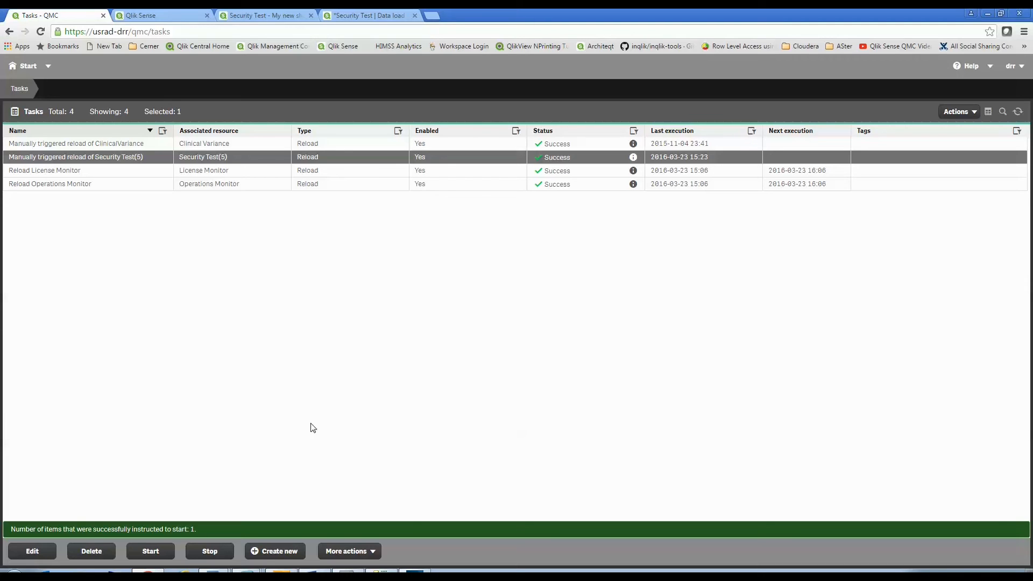
{"action": "left_click", "coordinate": [43, 32]}
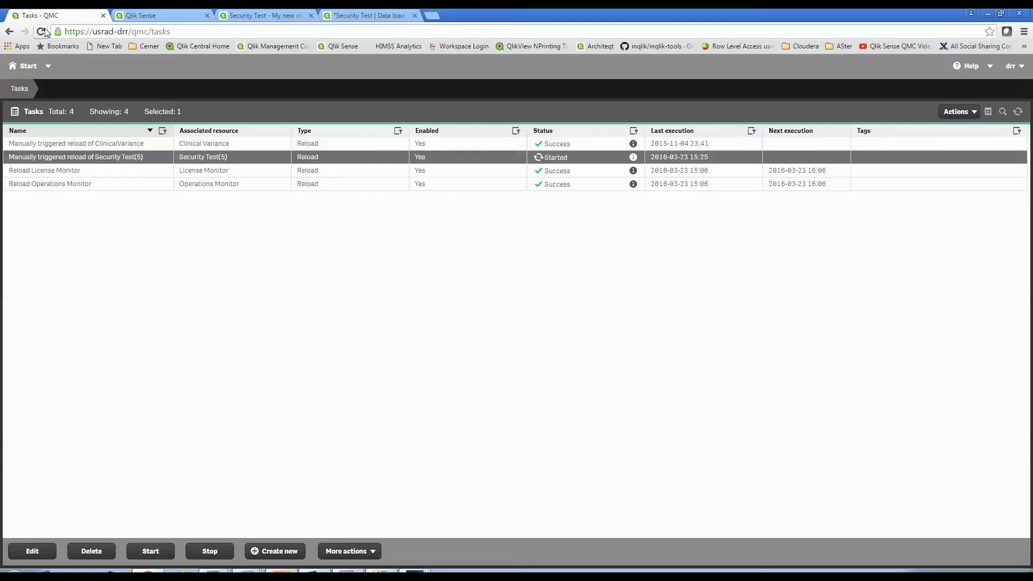
{"action": "left_click", "coordinate": [41, 32]}
{"action": "left_click", "coordinate": [41, 32]}
Reopen the Security Test(5) app's My new sheet to view the chart, then return to the data load editor.
{"action": "left_click", "coordinate": [167, 14]}
{"action": "left_click", "coordinate": [594, 166]}
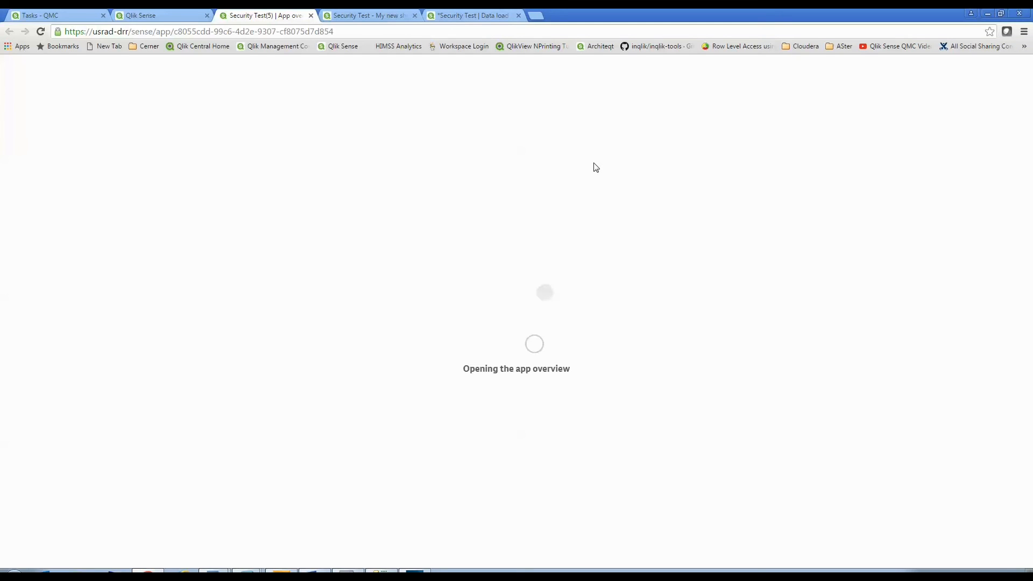
{"action": "left_click", "coordinate": [87, 267]}
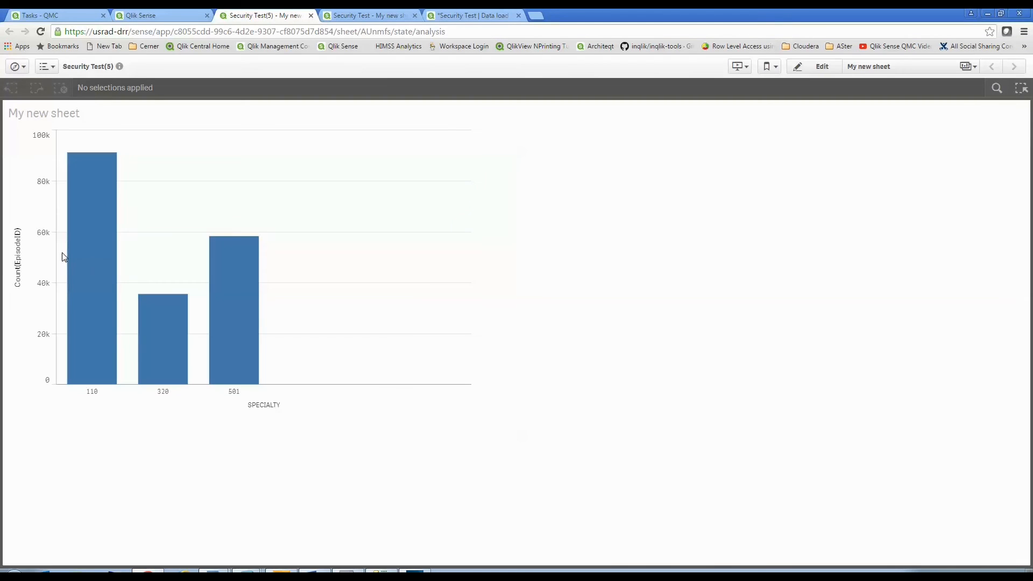
{"action": "mouse_move", "coordinate": [125, 403]}
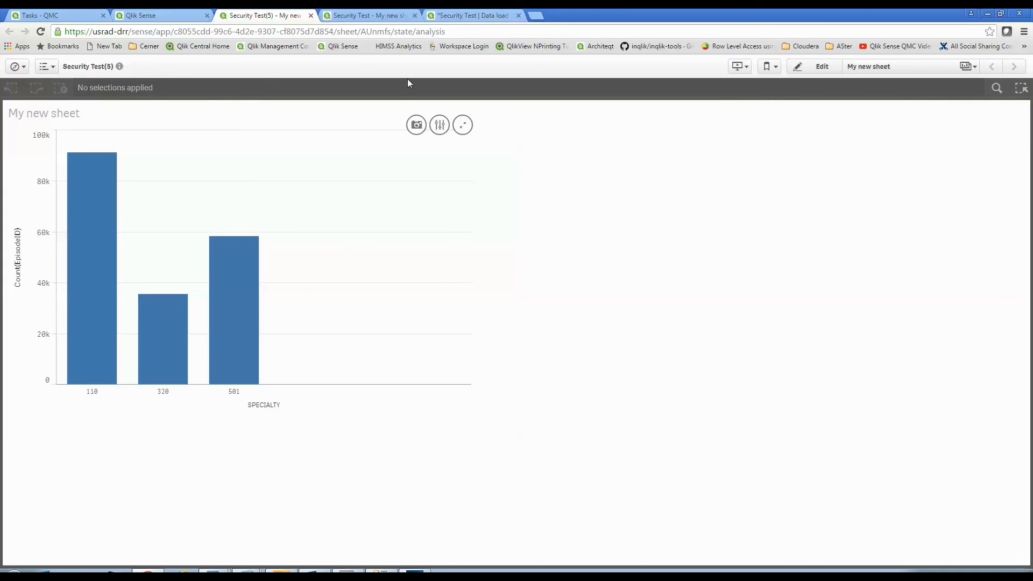
{"action": "left_click", "coordinate": [468, 15]}
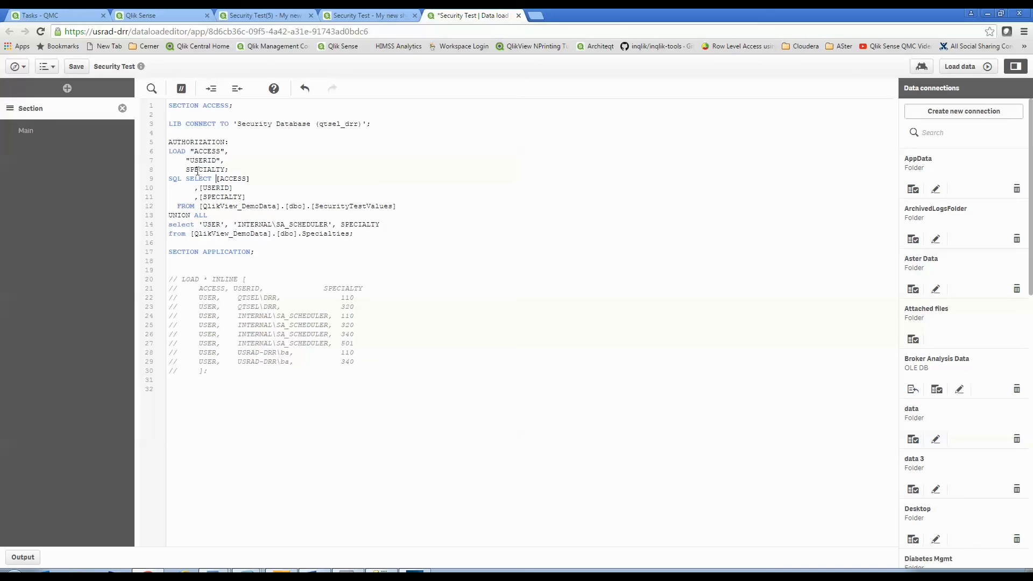